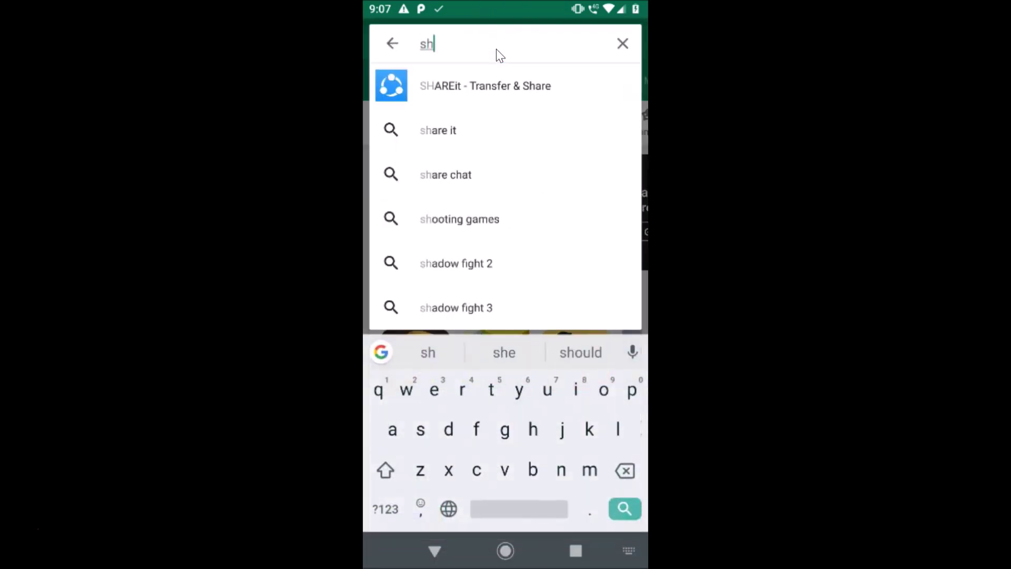
# Install SHAREit - Transfer & Share from its Play Store page and launch it.
pyautogui.click(504, 81)
pyautogui.click(577, 187)
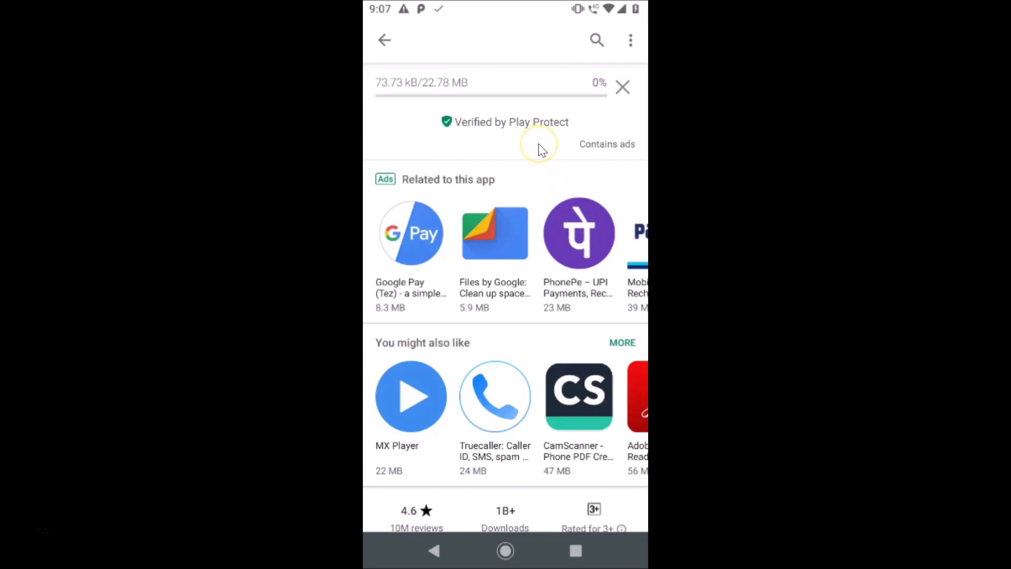
pyautogui.scroll(2, 542, 150)
pyautogui.click(437, 199)
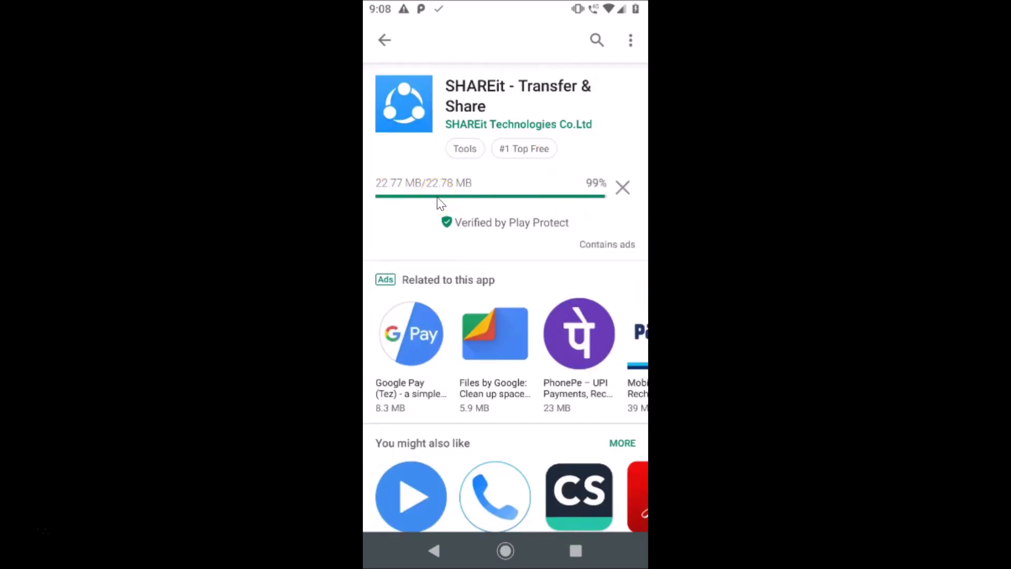
pyautogui.click(514, 199)
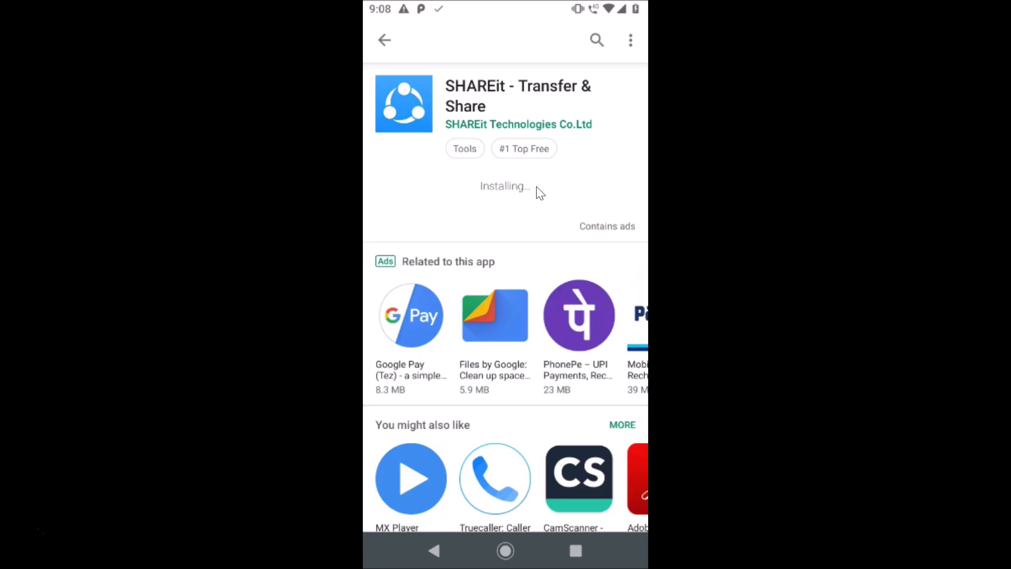
pyautogui.click(533, 179)
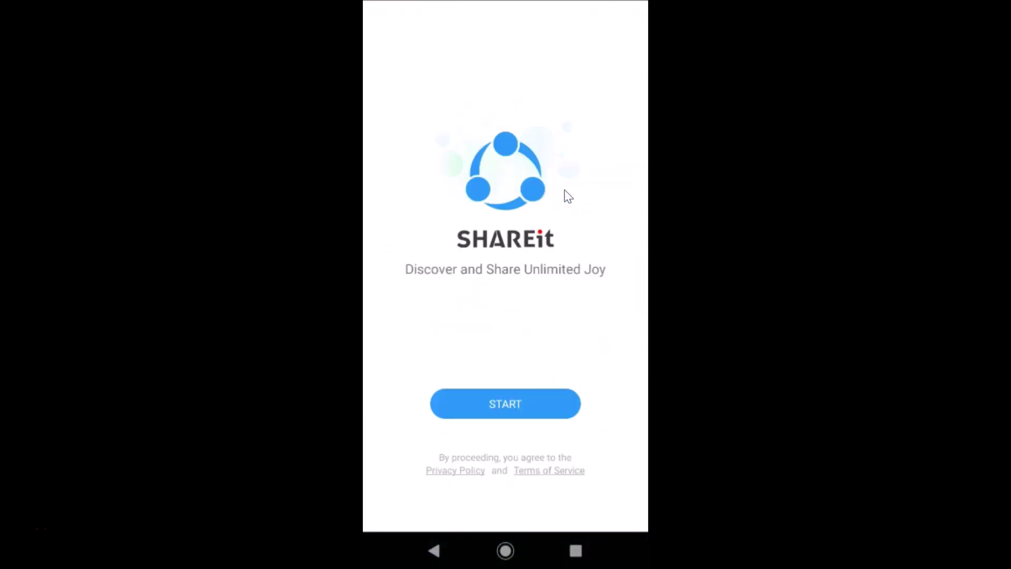
# Start SHAREit setup and allow its files, phone call and location permission requests.
pyautogui.click(501, 416)
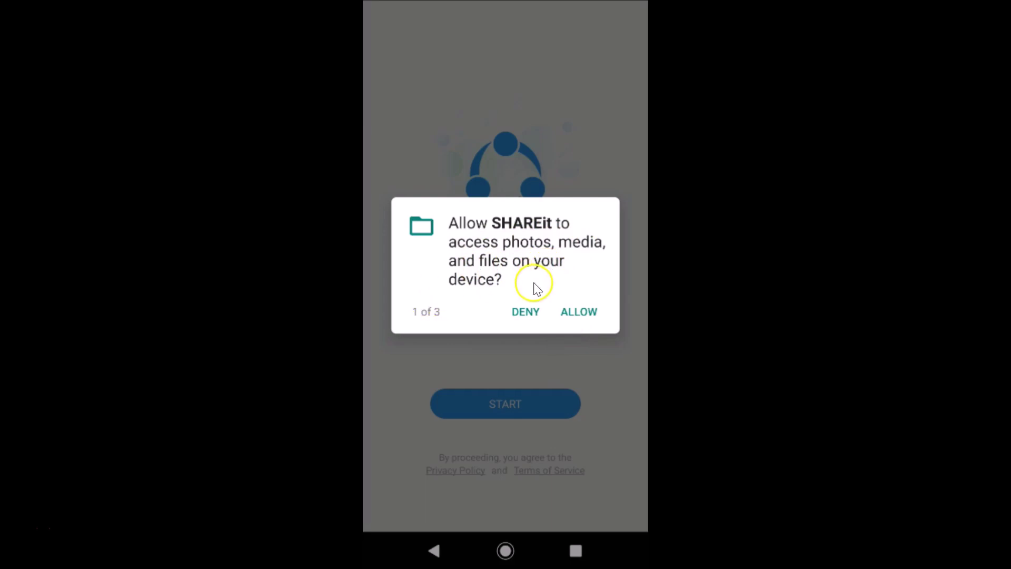
pyautogui.click(580, 316)
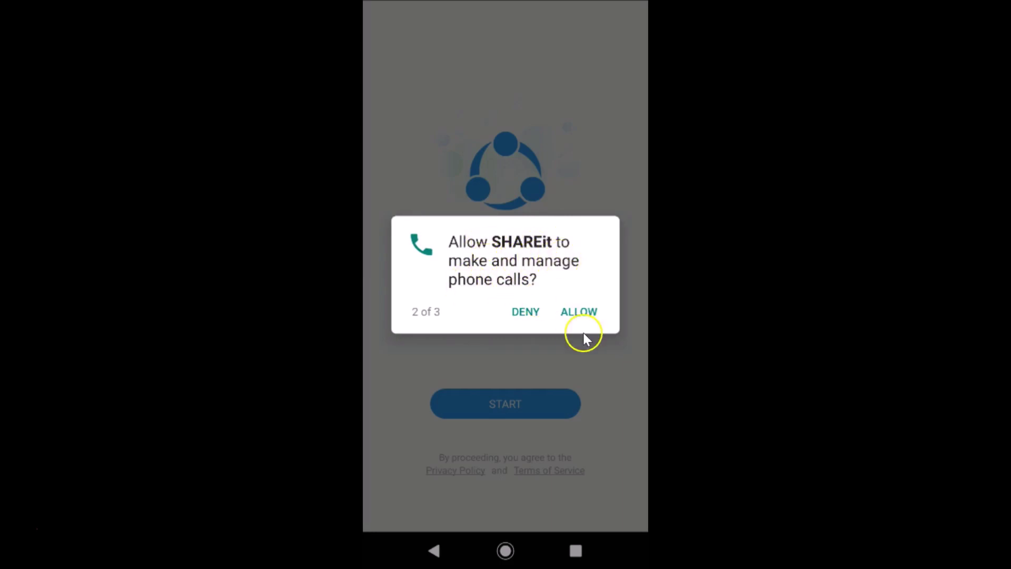
pyautogui.click(574, 313)
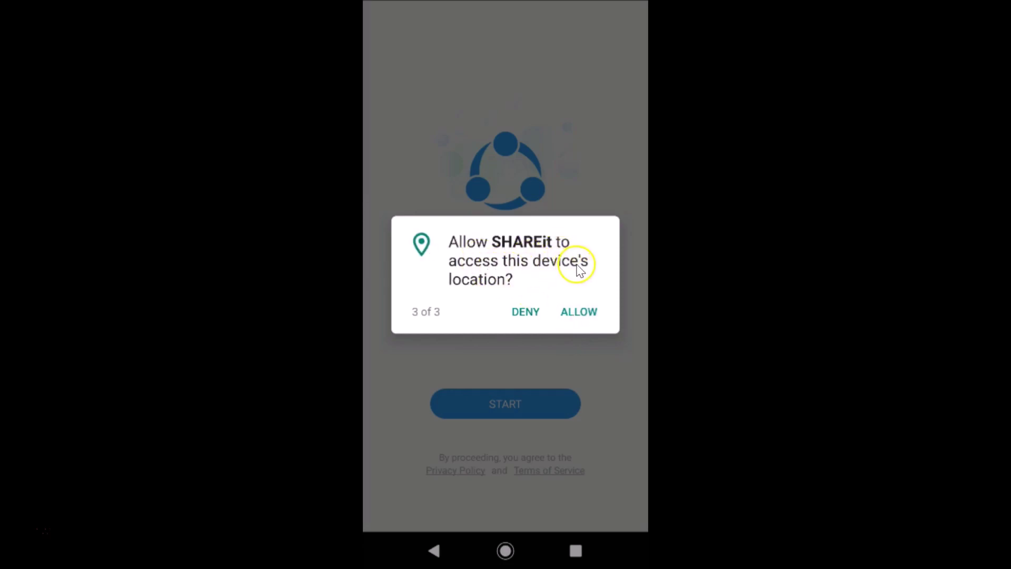
pyautogui.click(579, 313)
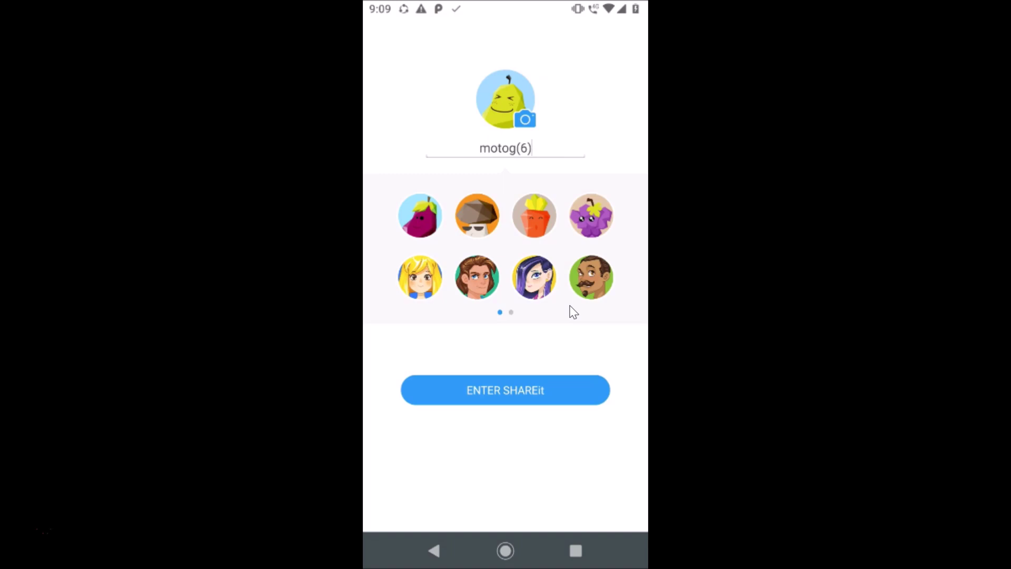
# Return to the home screen, launch Settings and go to Apps & notifications.
pyautogui.hotkey('ctrl', 'h')
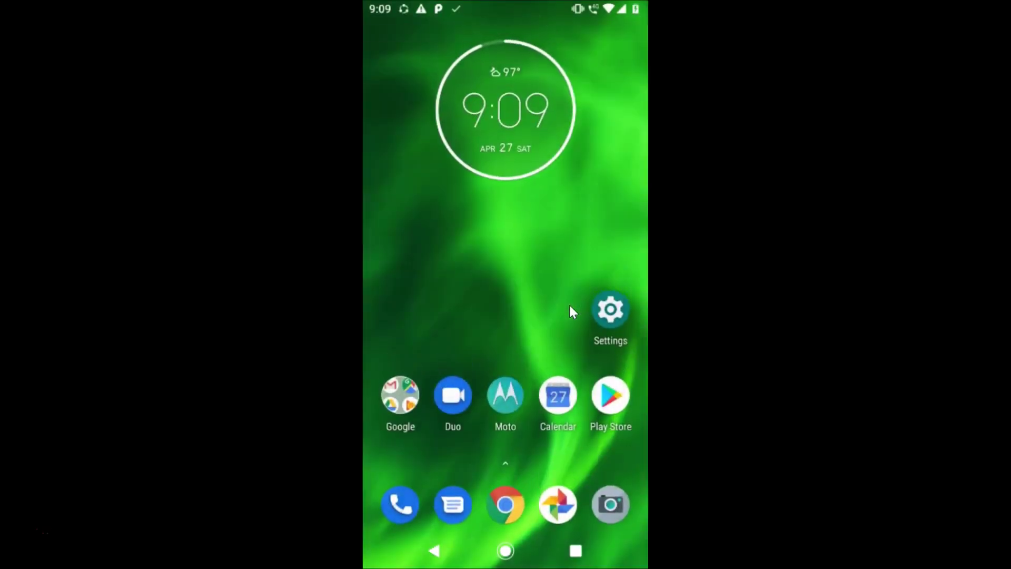
pyautogui.click(530, 363)
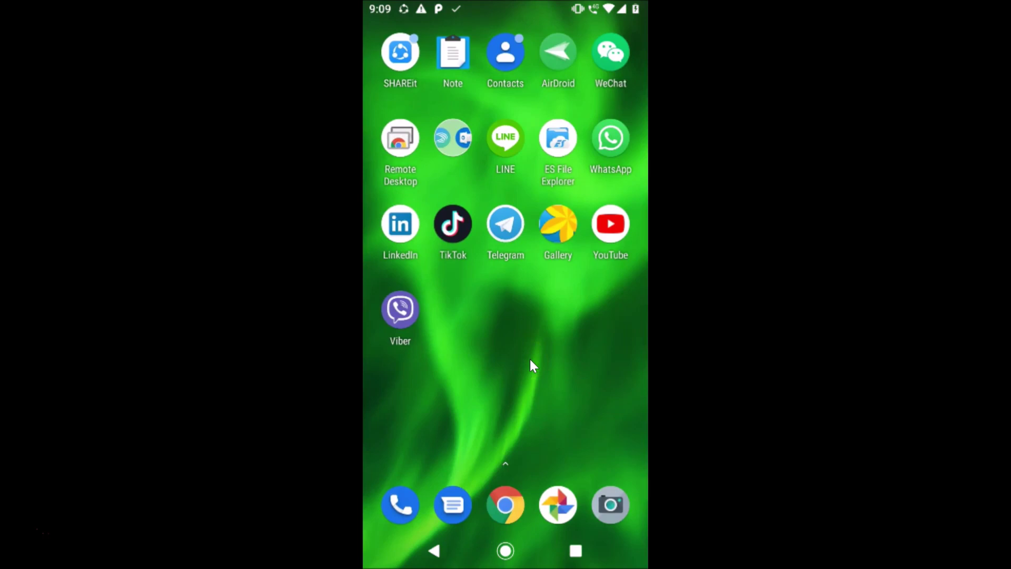
pyautogui.scroll(1, 530, 362)
pyautogui.click(607, 309)
pyautogui.moveTo(607, 308); pyautogui.dragTo(597, 323)
pyautogui.click(606, 314)
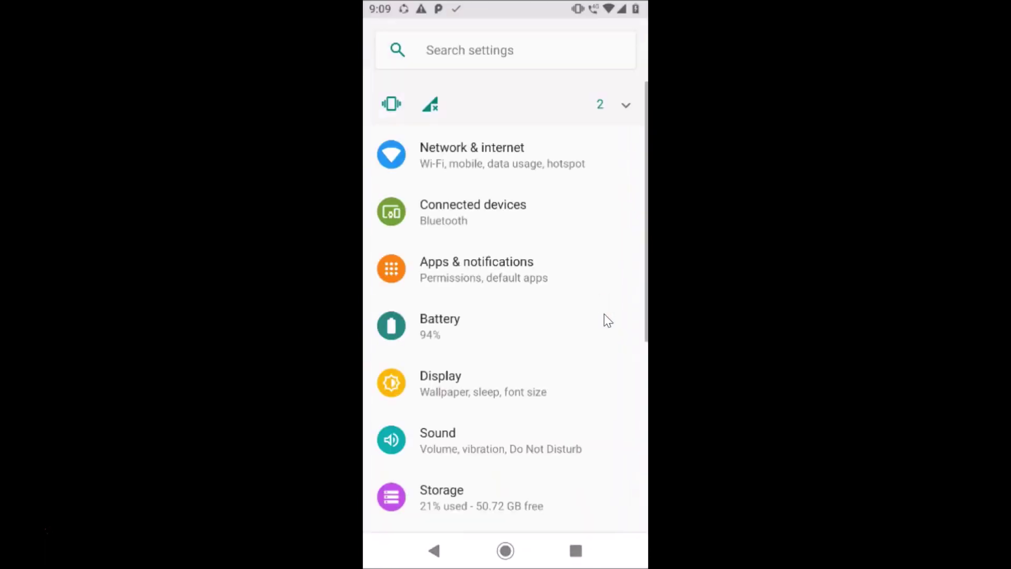
pyautogui.moveTo(519, 324); pyautogui.dragTo(445, 275)
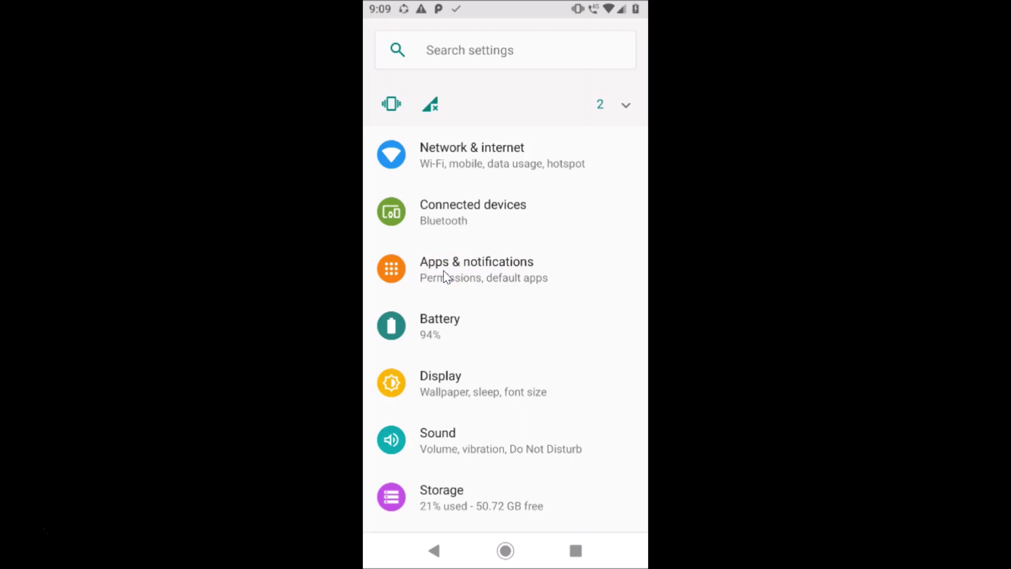
pyautogui.moveTo(444, 272); pyautogui.dragTo(458, 276)
pyautogui.click(491, 273)
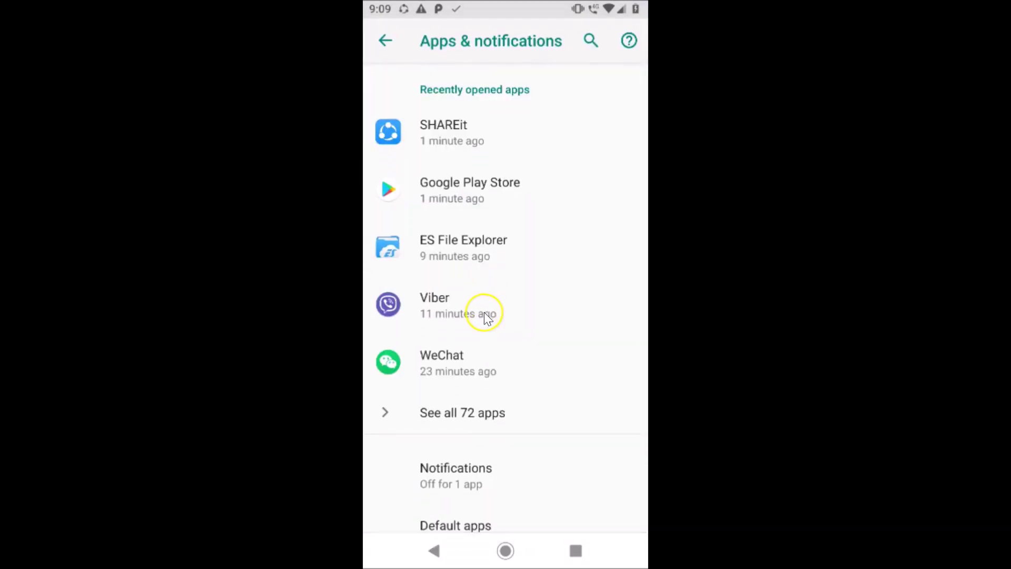
# Find SHAREit in the See all 72 apps list and open its App info.
pyautogui.click(455, 416)
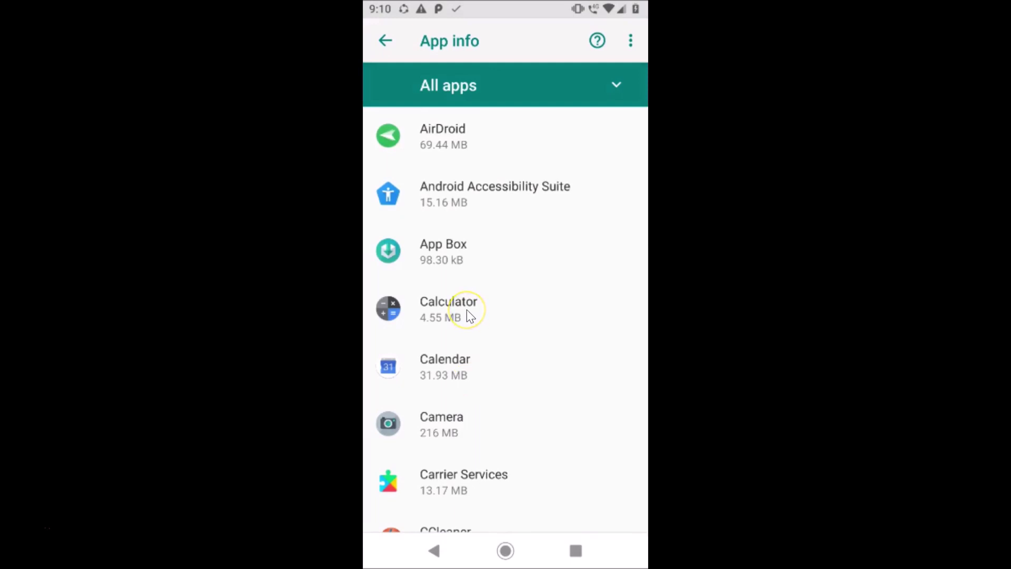
pyautogui.scroll(-8, 468, 312)
pyautogui.scroll(-8, 470, 316)
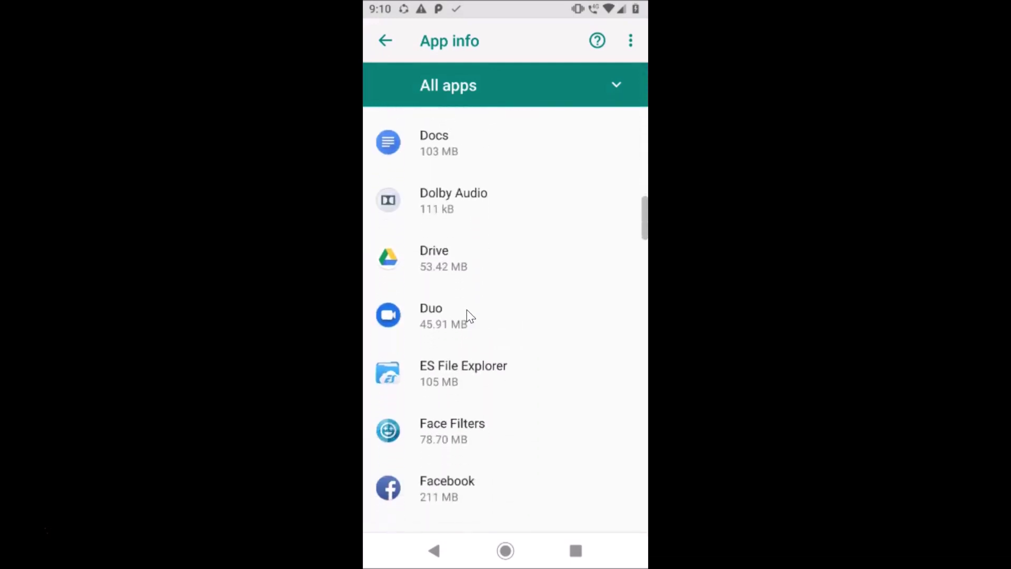
pyautogui.scroll(-8, 470, 316)
pyautogui.scroll(-8, 471, 316)
pyautogui.scroll(-8, 468, 315)
pyautogui.scroll(-8, 469, 316)
pyautogui.scroll(-6, 470, 316)
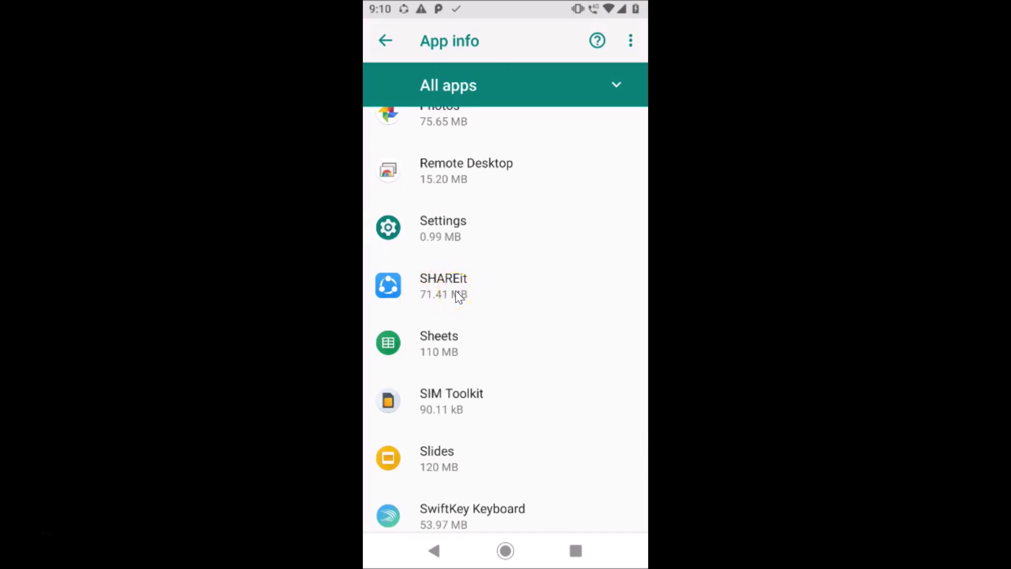
pyautogui.click(458, 295)
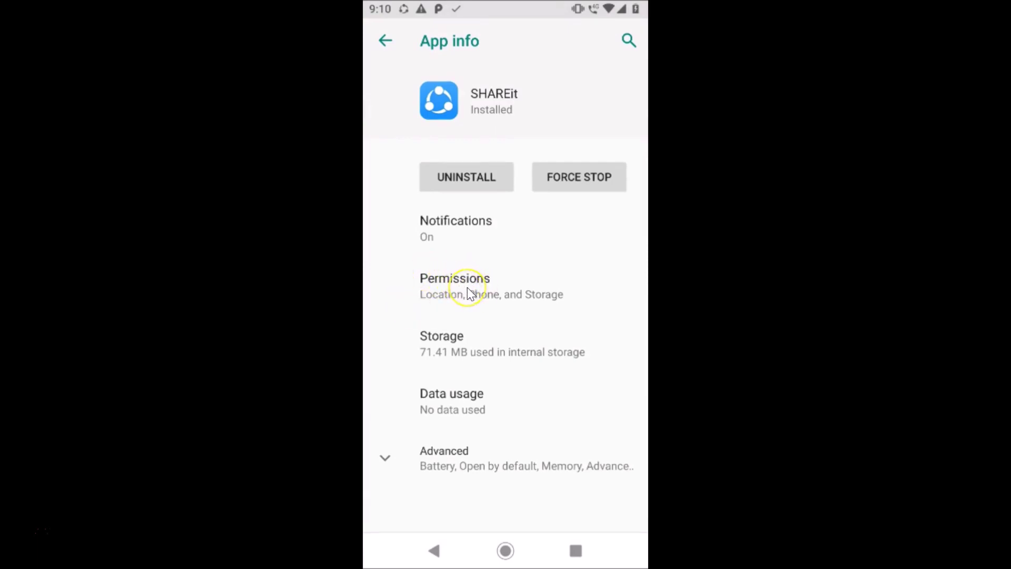
# In SHAREit's Permissions, switch Location off and Camera on.
pyautogui.click(468, 288)
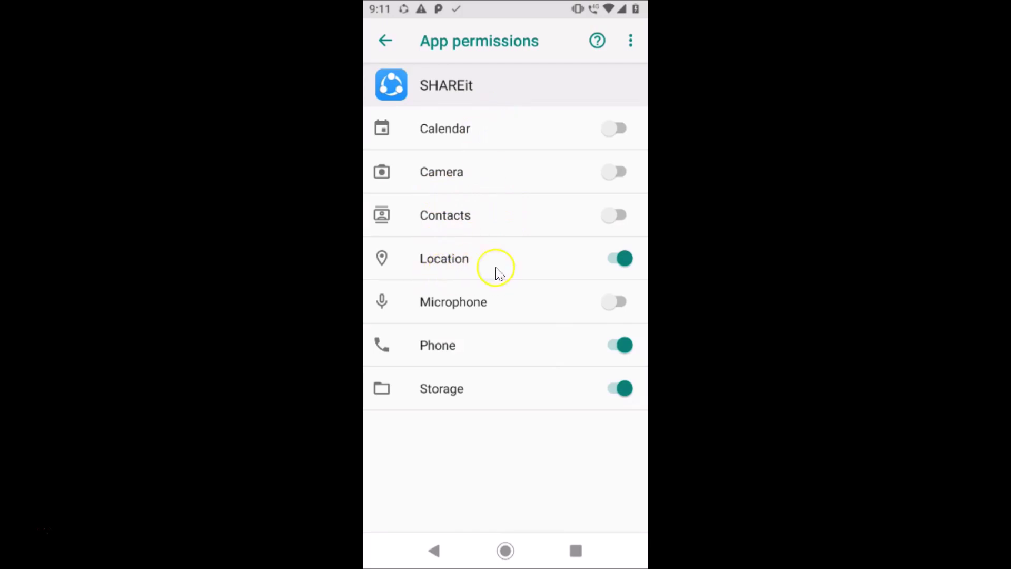
pyautogui.click(619, 261)
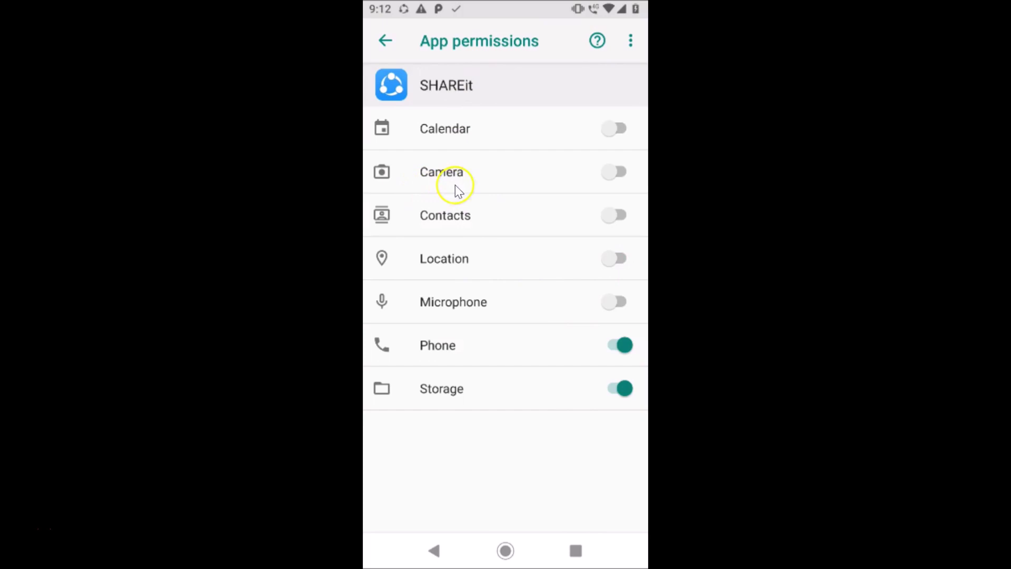
pyautogui.click(621, 176)
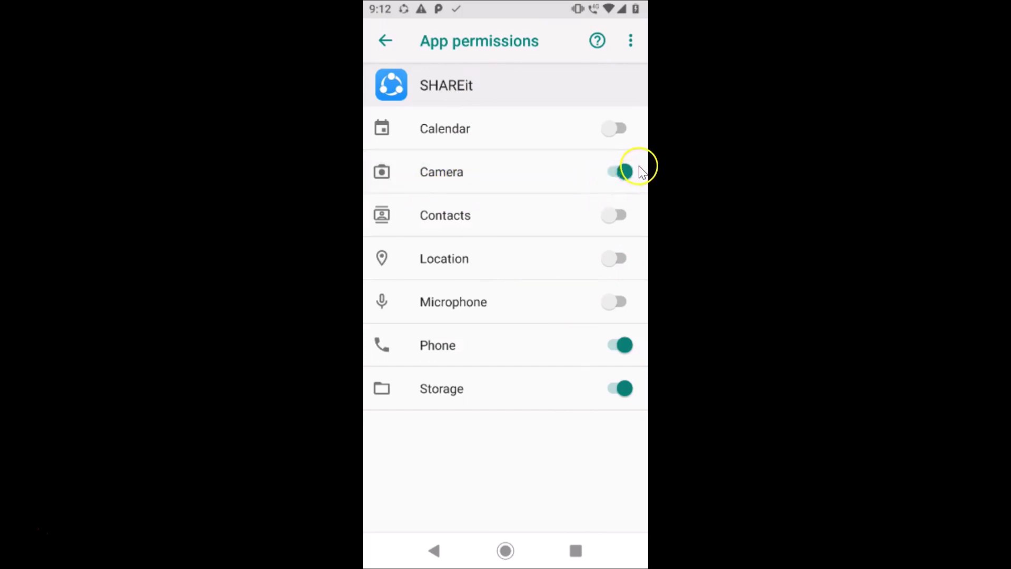